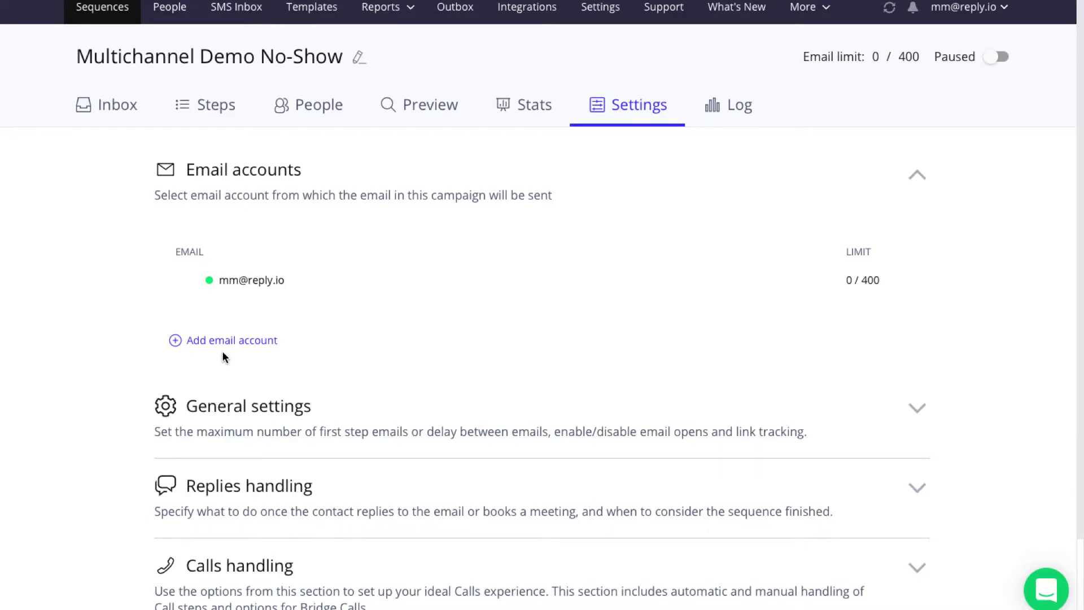
{"action": "left_click", "coordinate": [223, 341]}
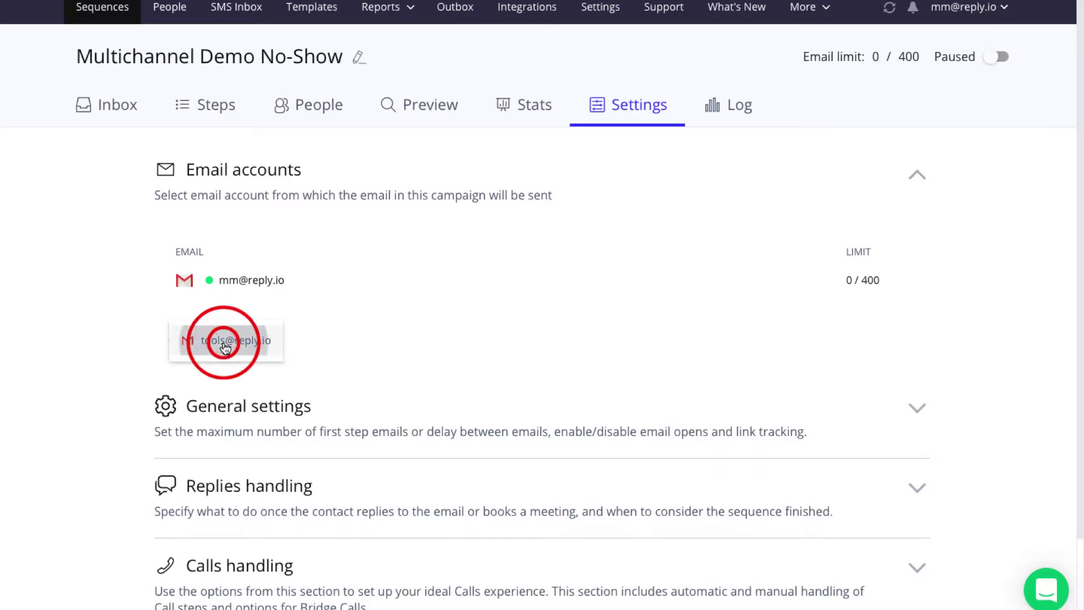
{"action": "left_click", "coordinate": [225, 341]}
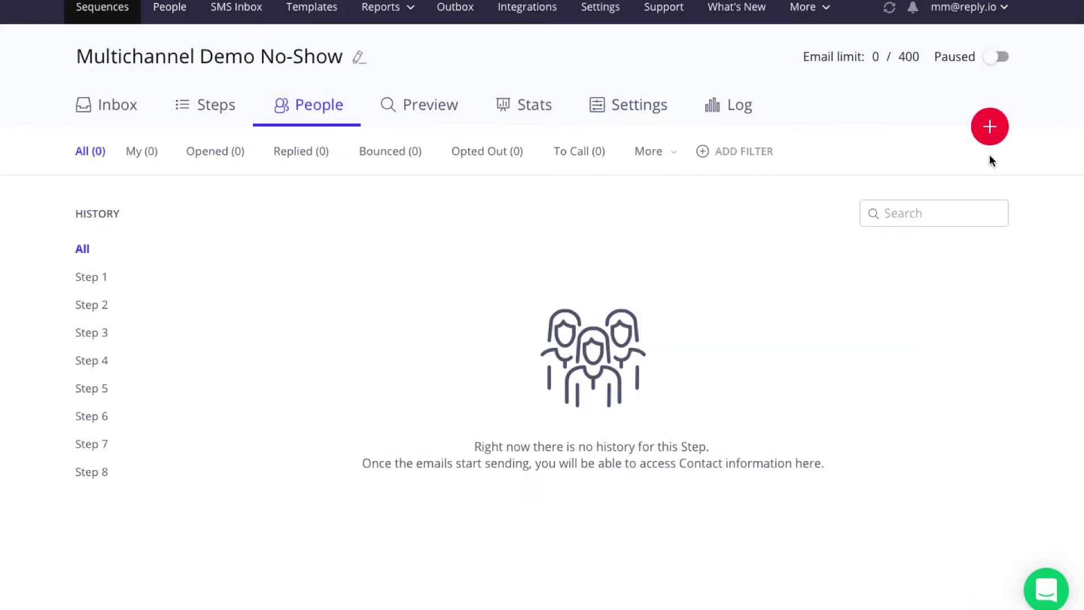
{"action": "left_click", "coordinate": [989, 129]}
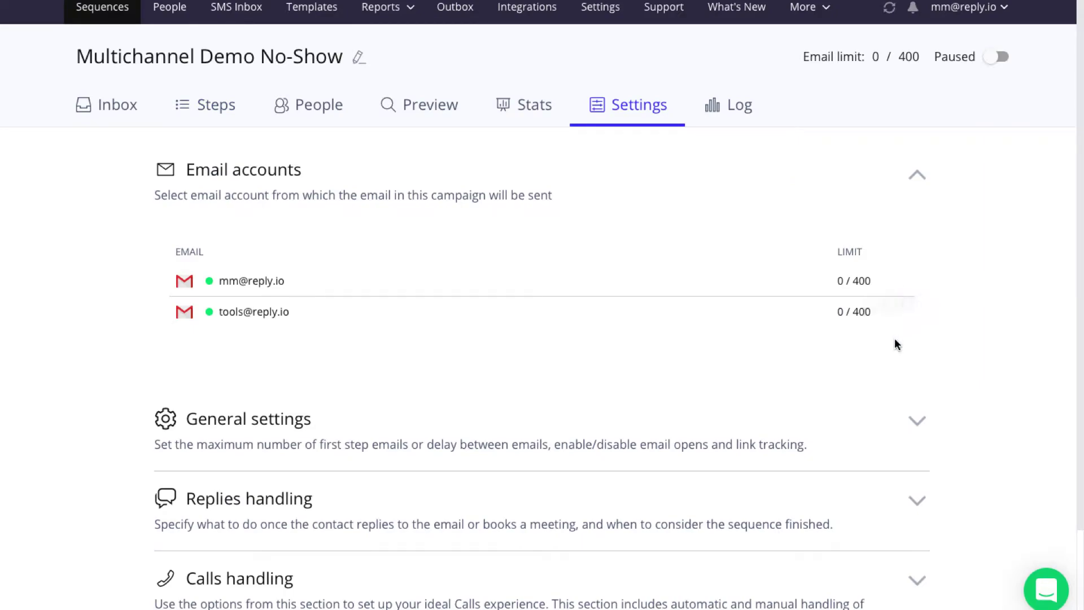
{"action": "left_click", "coordinate": [895, 313]}
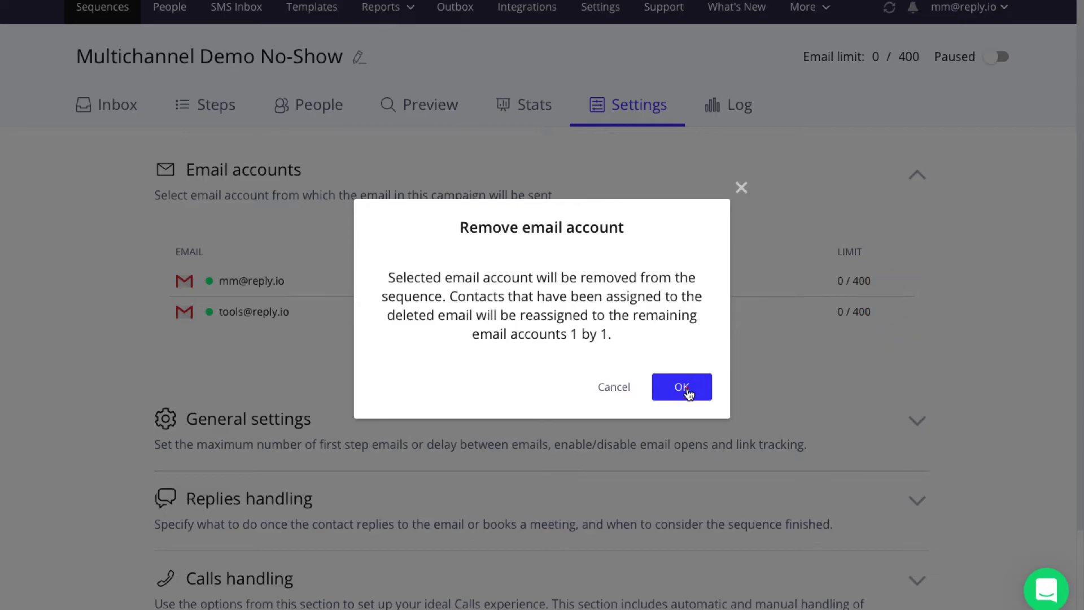
{"action": "left_click", "coordinate": [688, 391]}
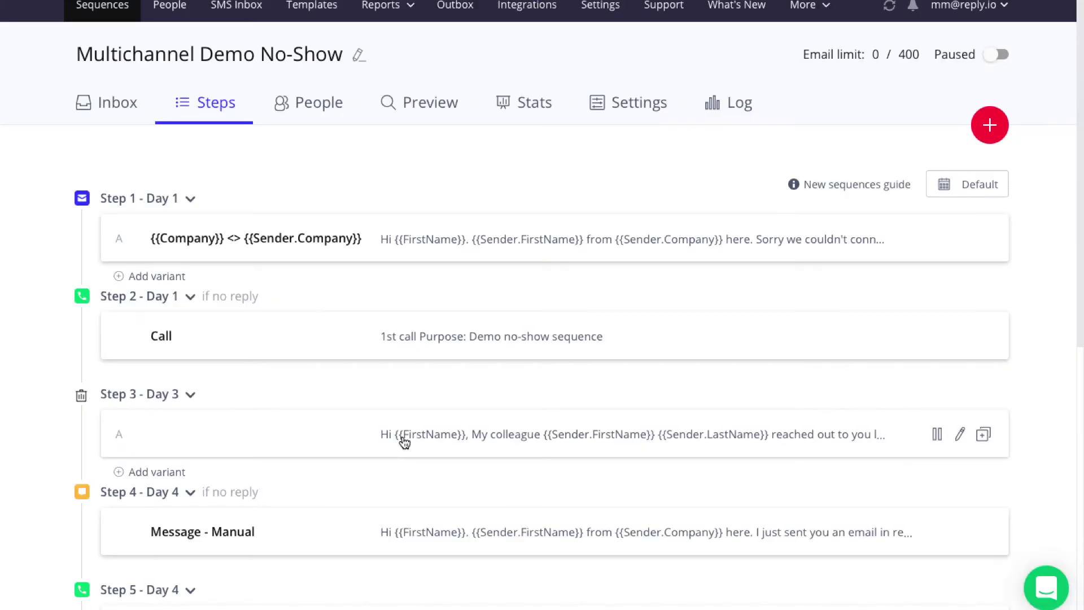
- Open the Step 3 colleague follow-up email in the editor
{"action": "left_click", "coordinate": [402, 436]}
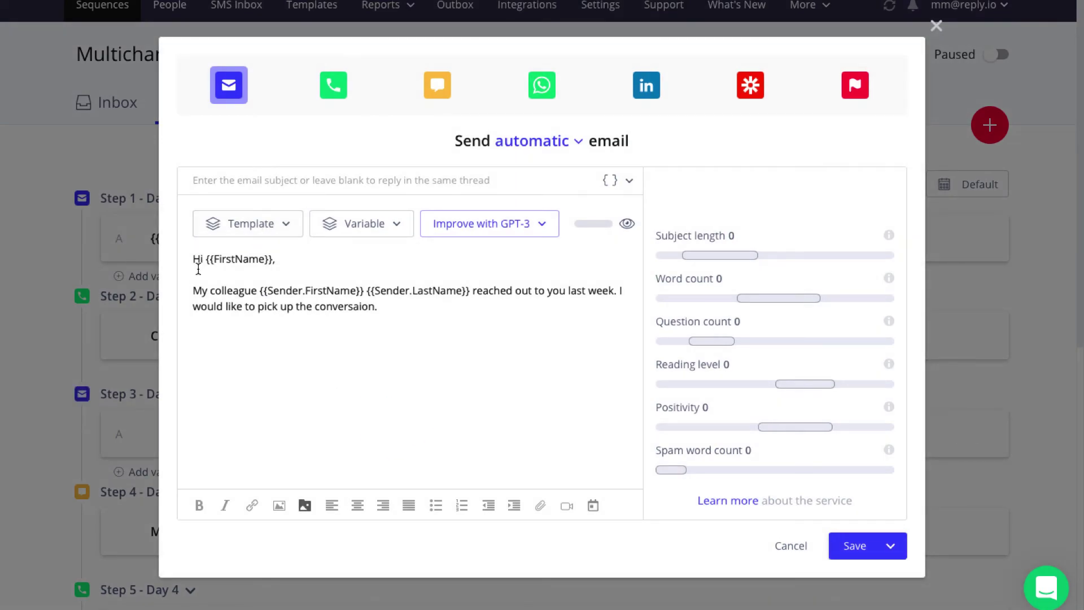